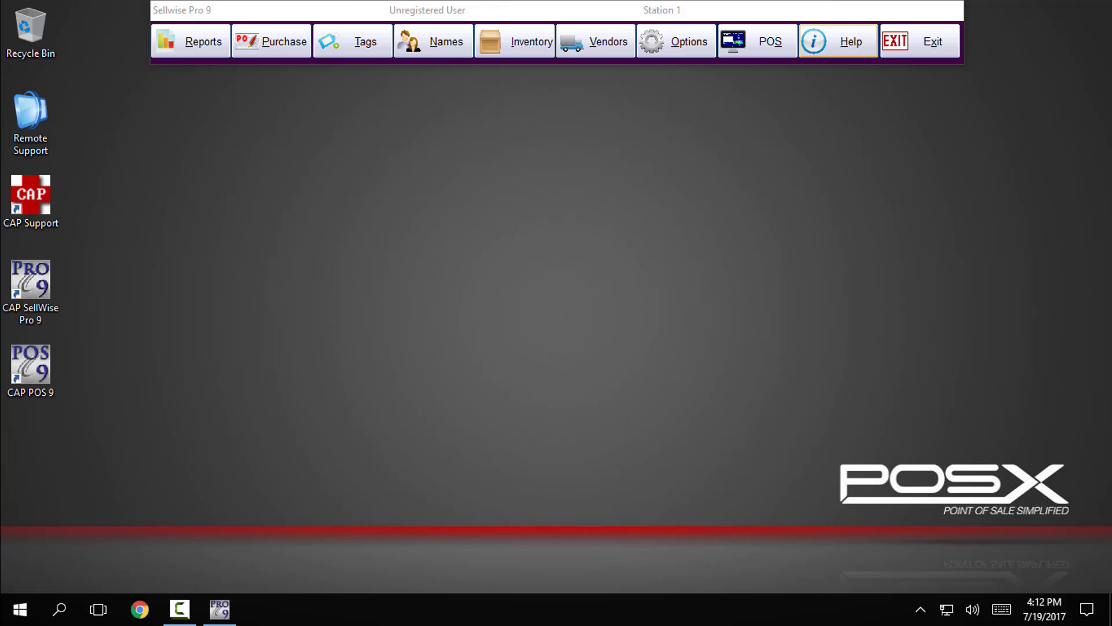
Step: Go to CAP Configuration's Printer Assignments screen via Help > Configuration > Printers
click(830, 40)
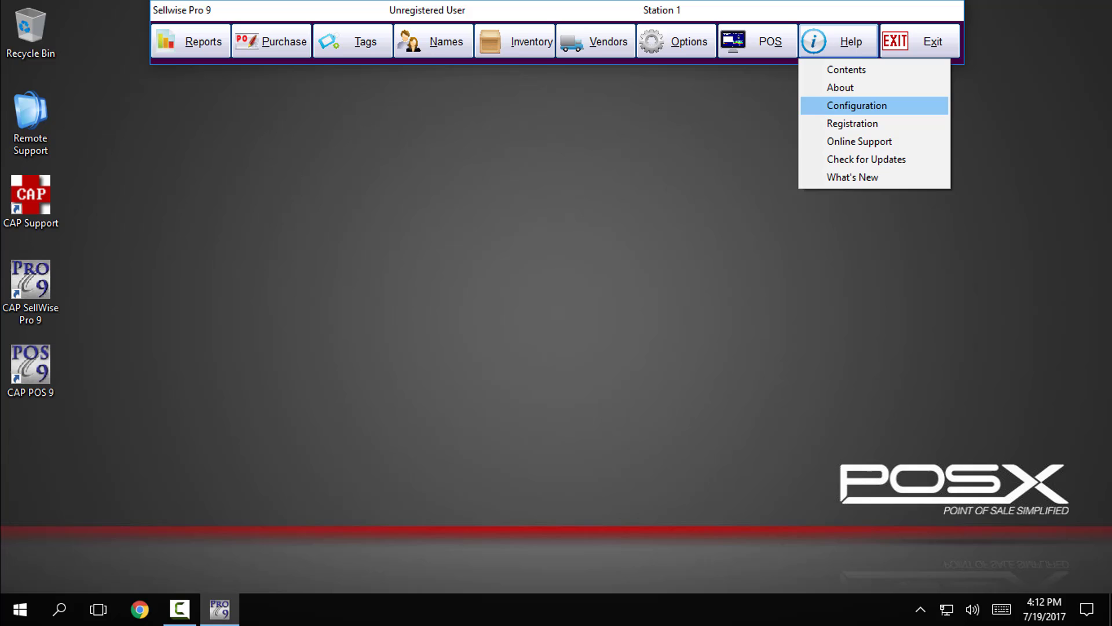
click(839, 104)
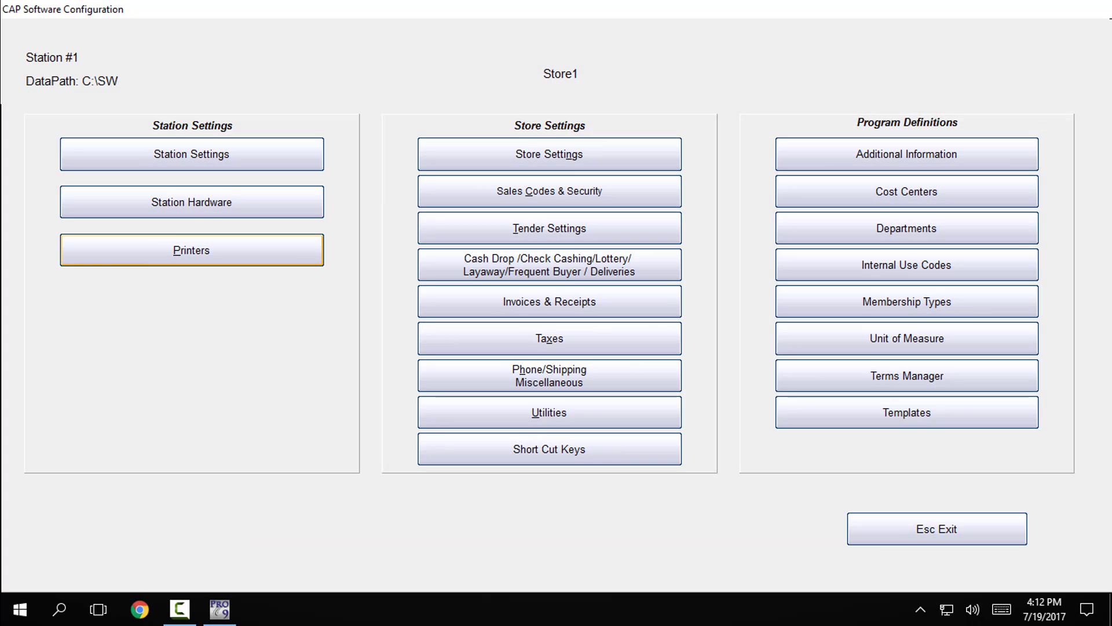
click(144, 250)
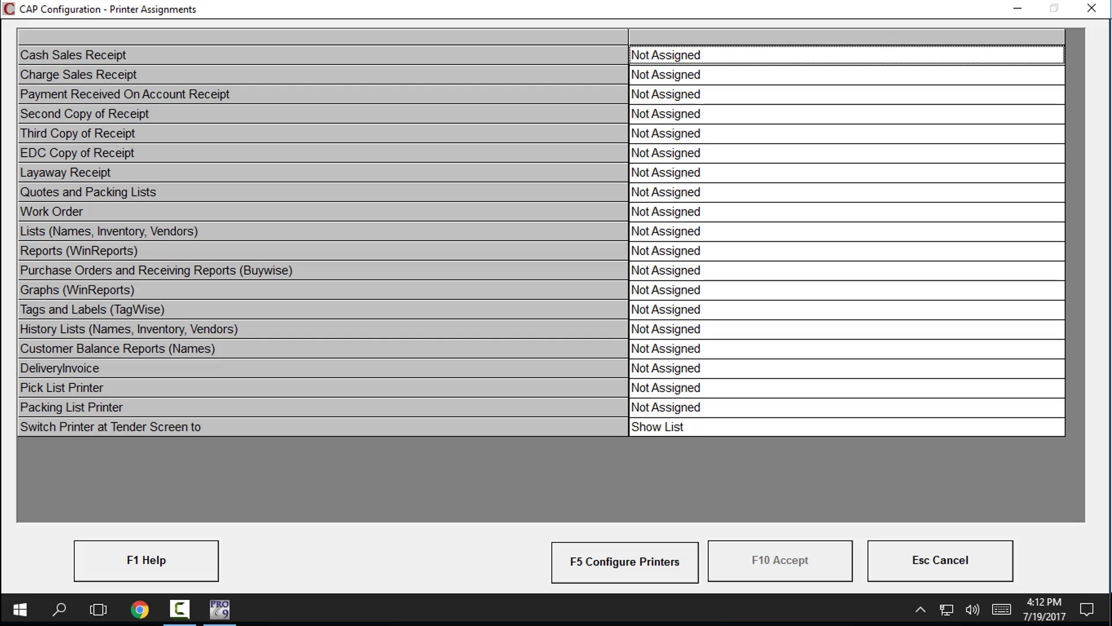
Step: Assign OPOS_K144HS0 to Cash Sales, Charge Sales and Payment Received On Account receipts, and save
click(700, 55)
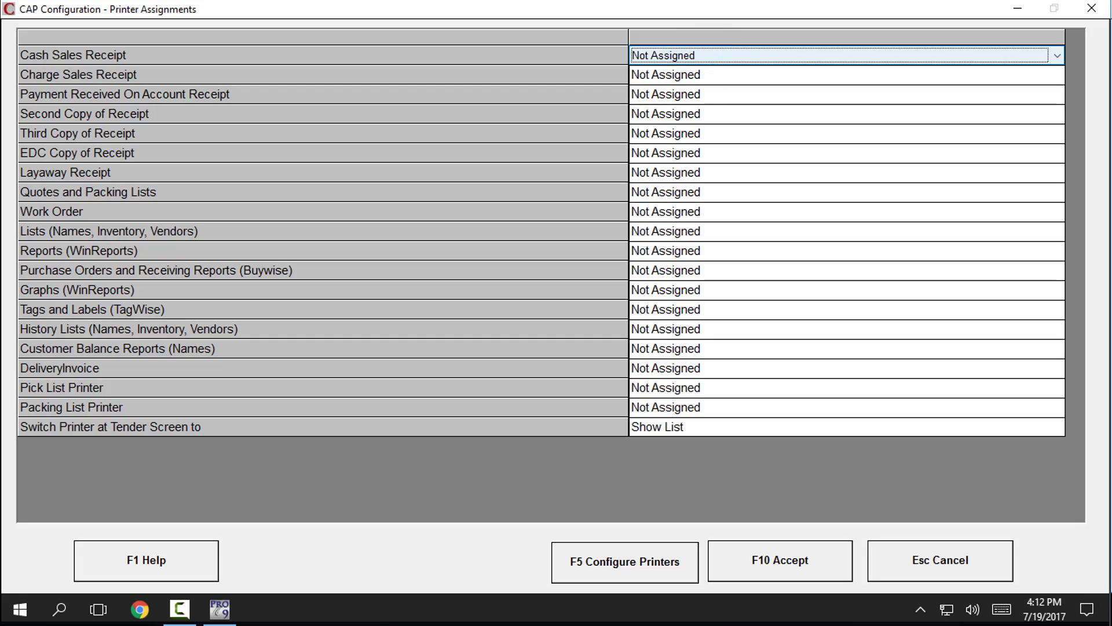
click(700, 55)
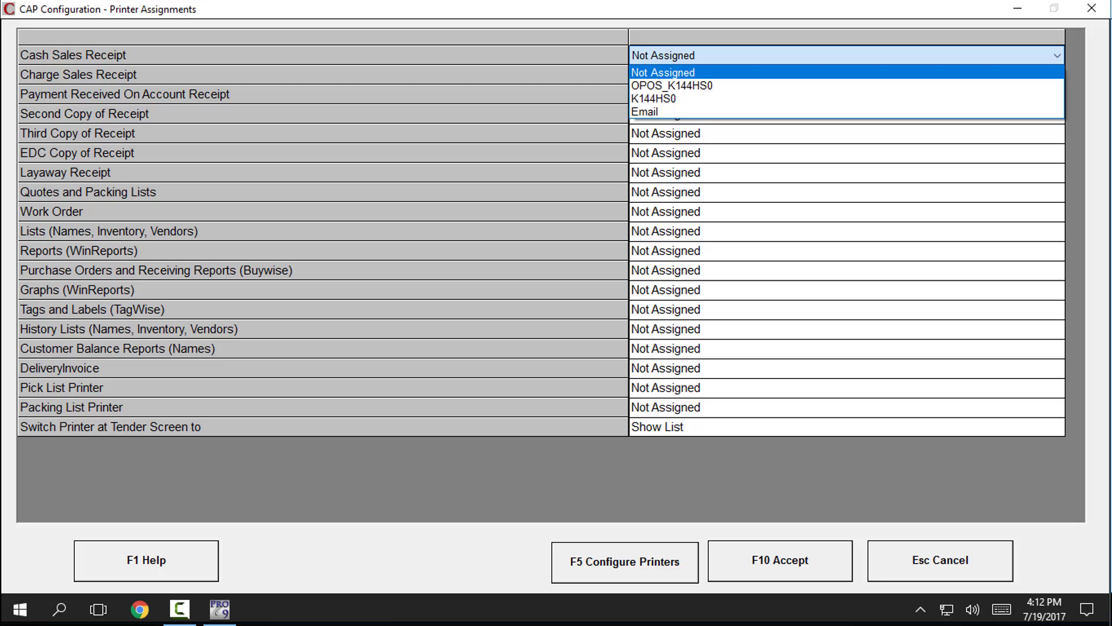
key(Down)
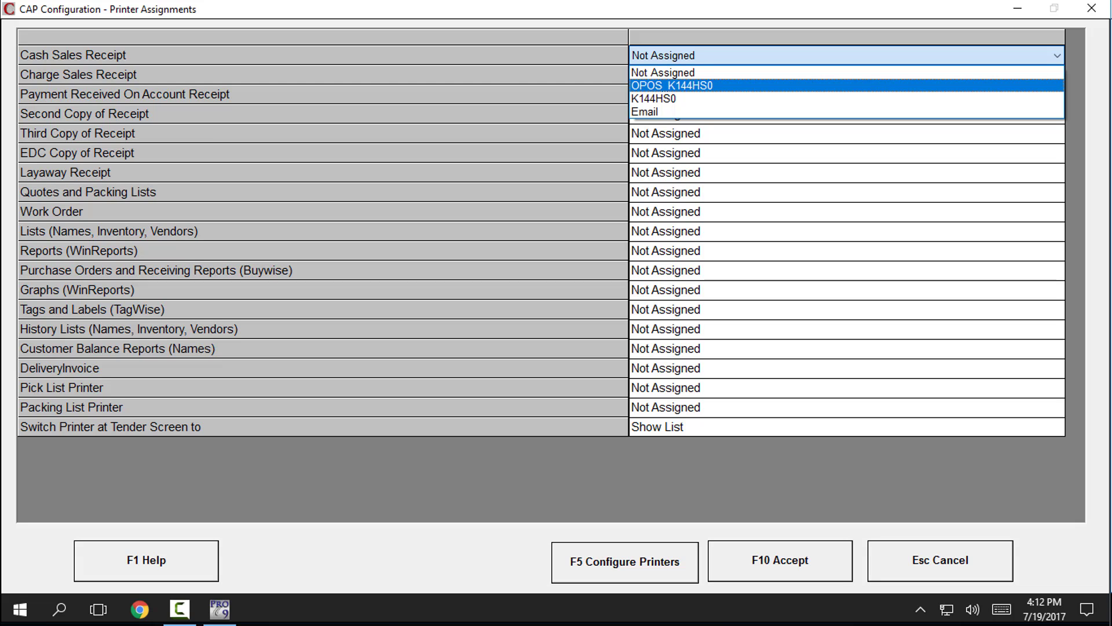
click(695, 84)
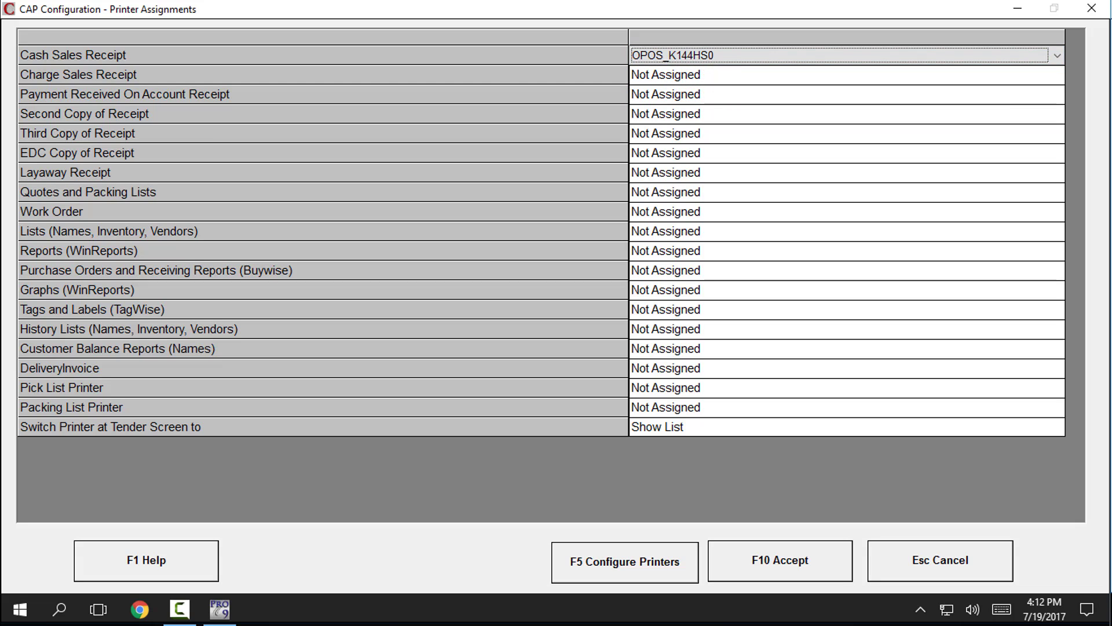
click(718, 74)
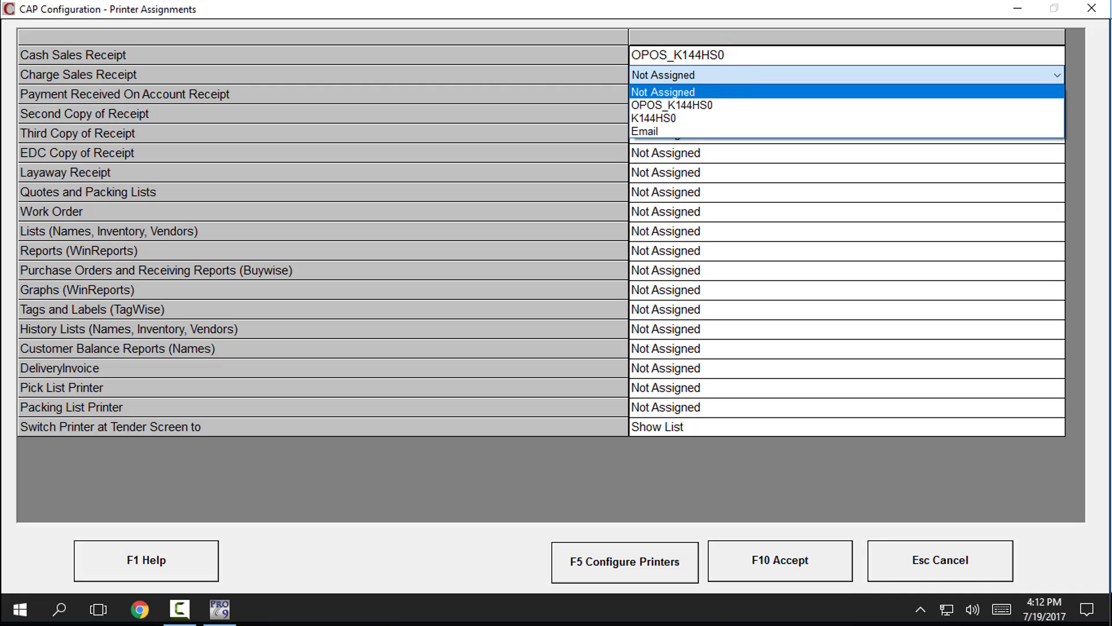
click(715, 104)
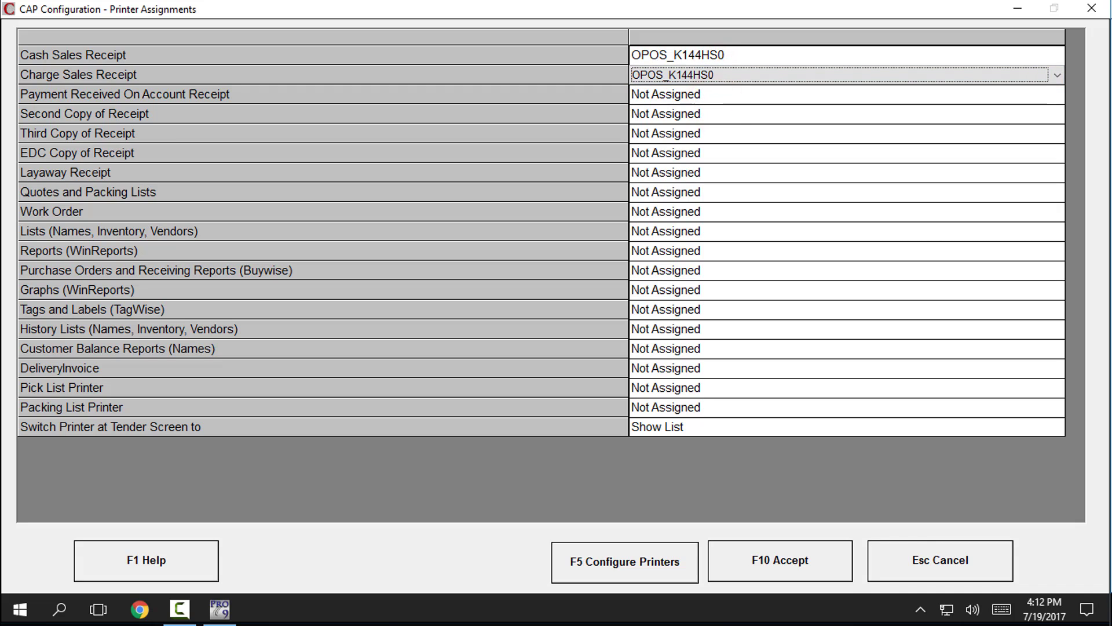
click(703, 92)
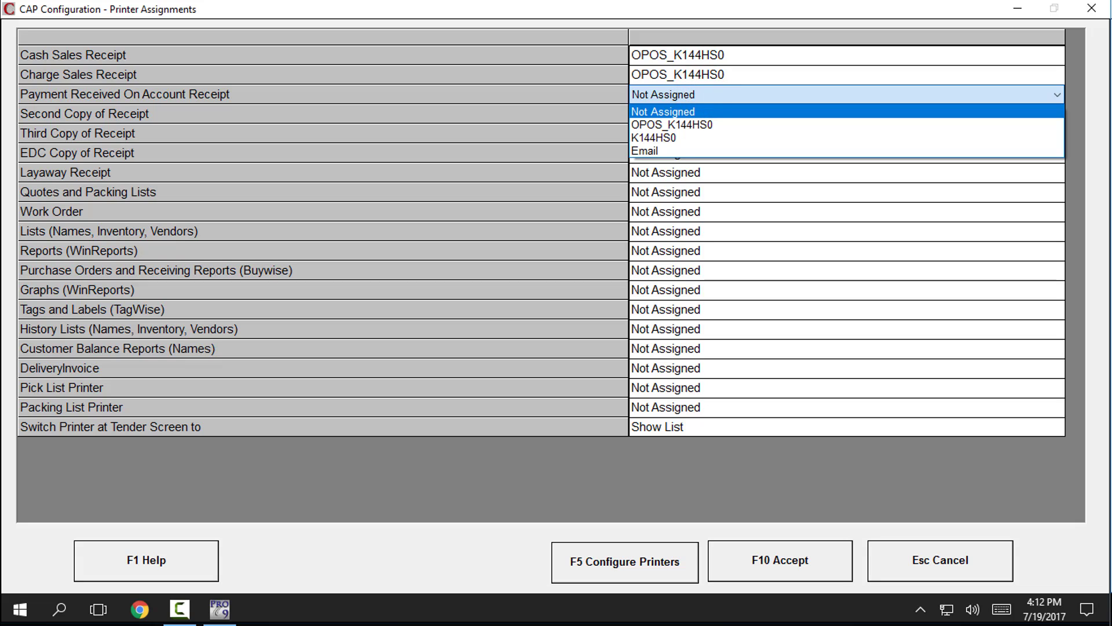
click(704, 124)
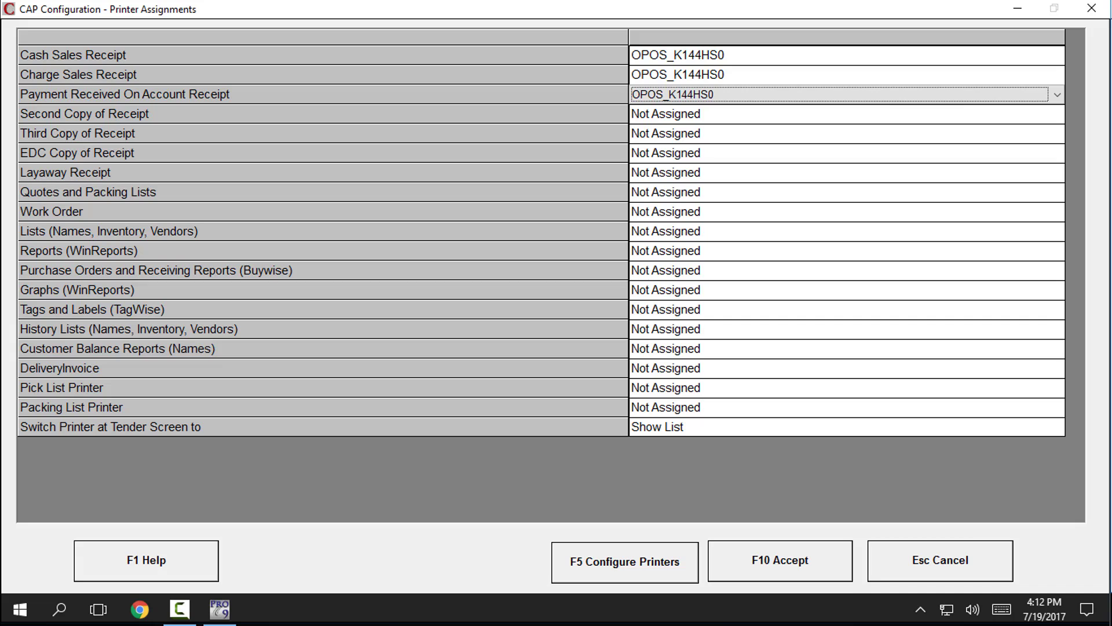
click(758, 561)
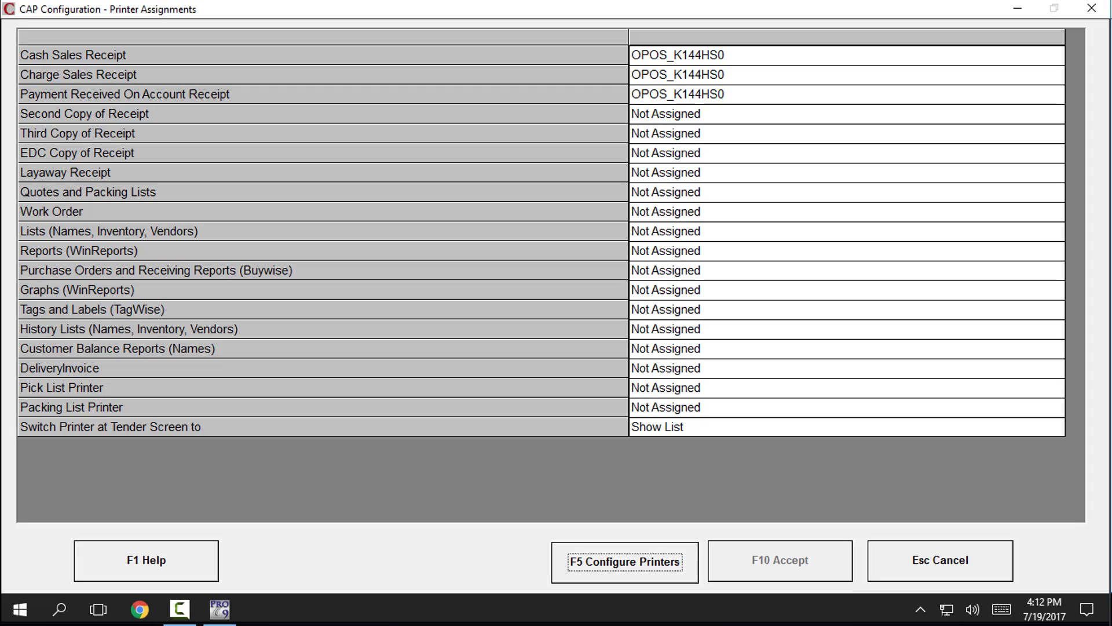
click(934, 565)
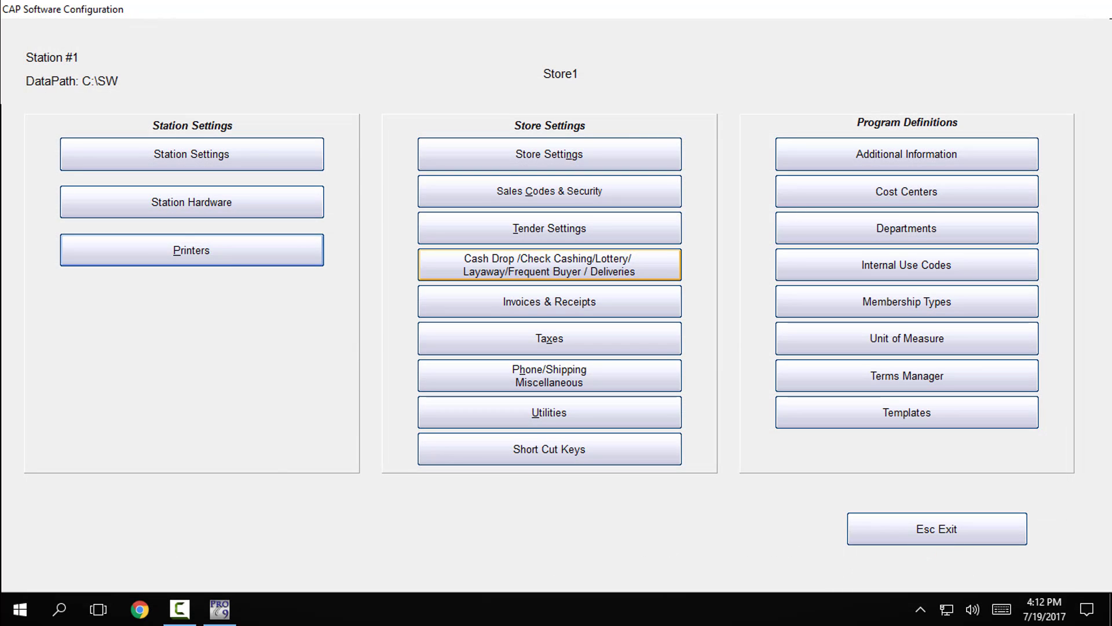
Step: In Station Hardware, set Drawer #1 Cash Drawer and Drawer on Printer to Yes using OPOS_K144HS0, and save
click(267, 195)
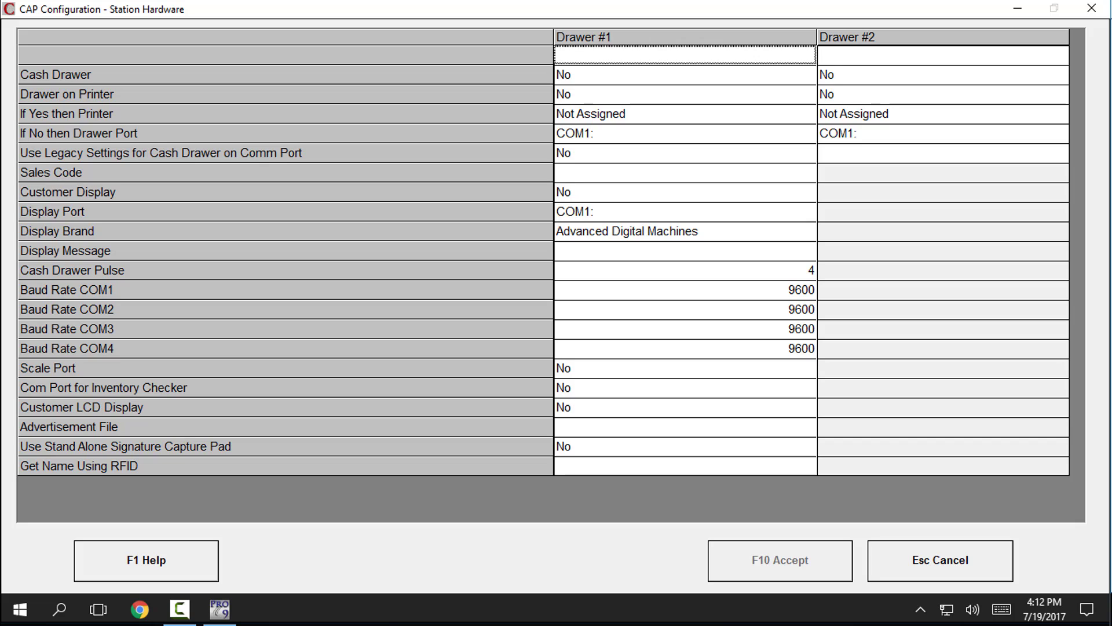
click(576, 76)
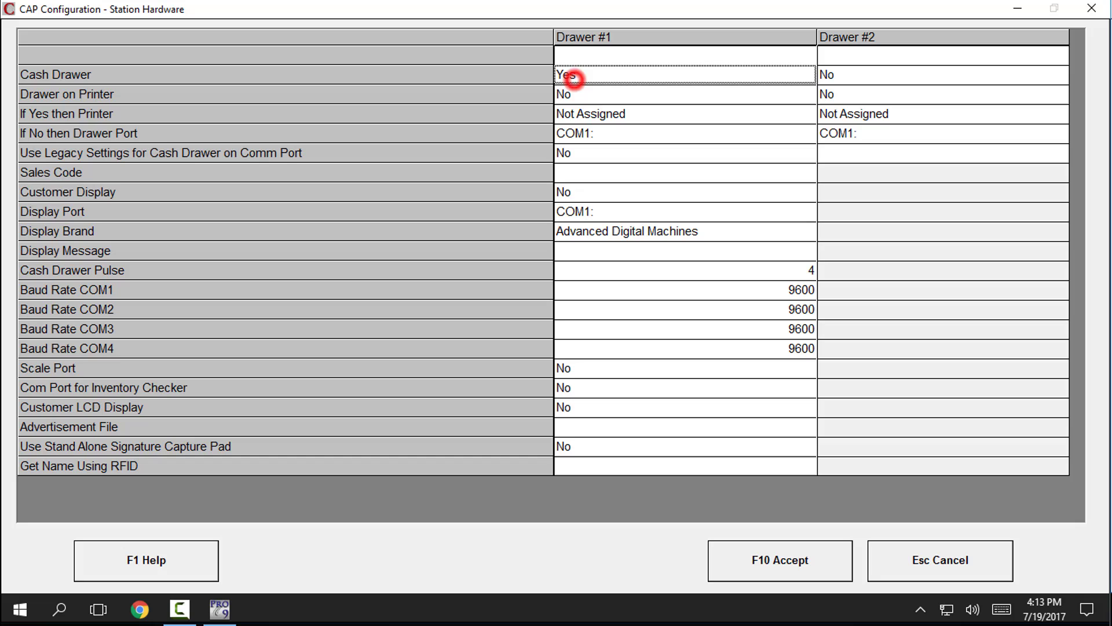
click(576, 93)
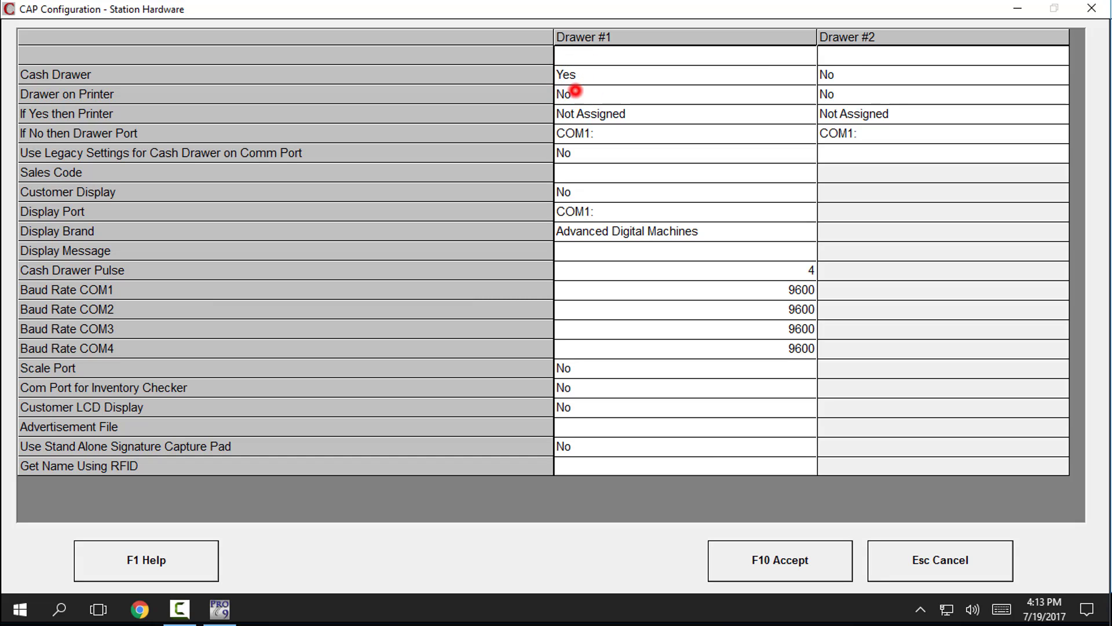
text(Yes)
click(578, 114)
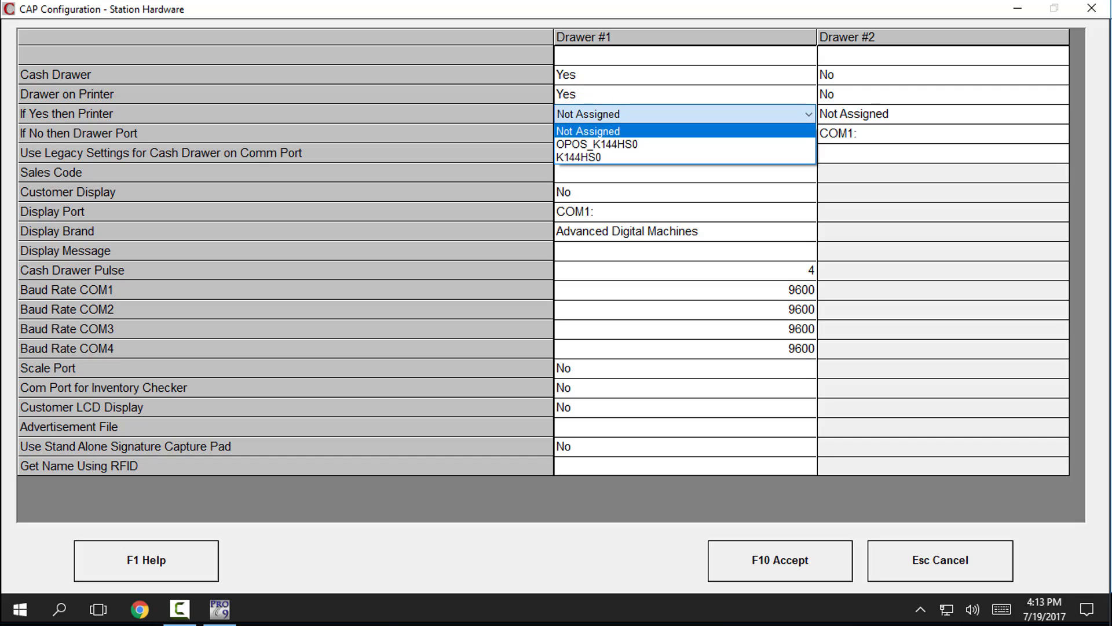
click(587, 143)
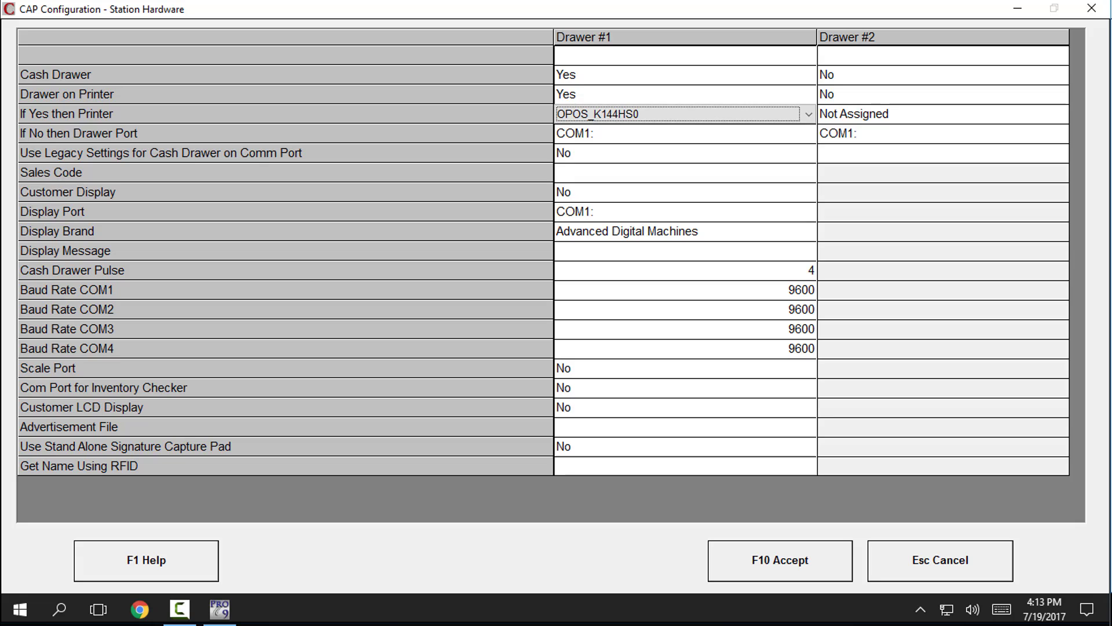
click(746, 560)
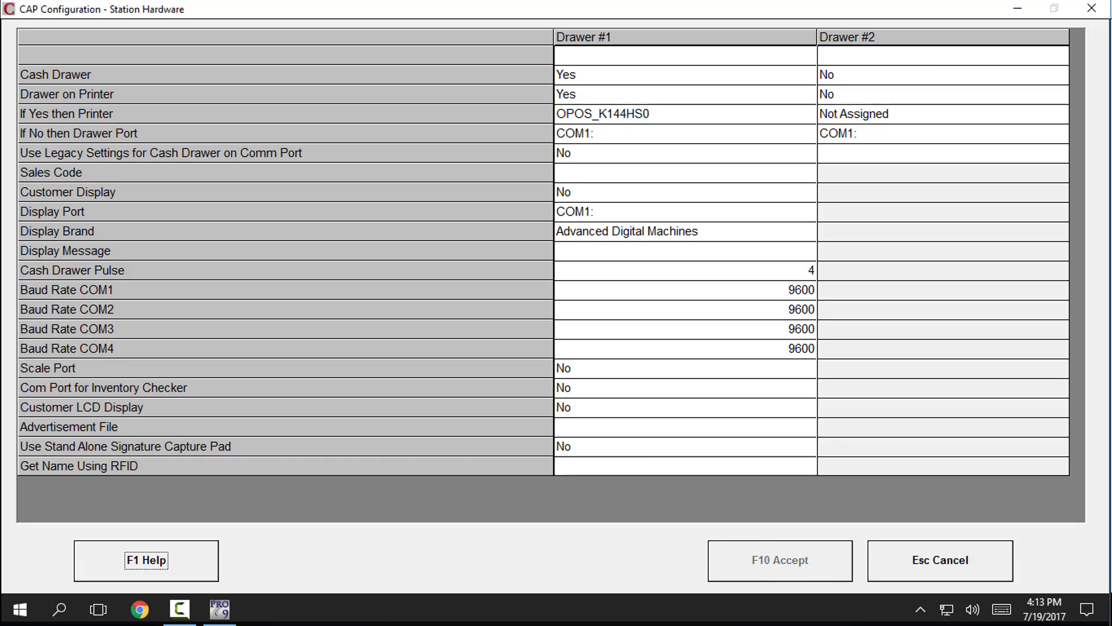
click(924, 560)
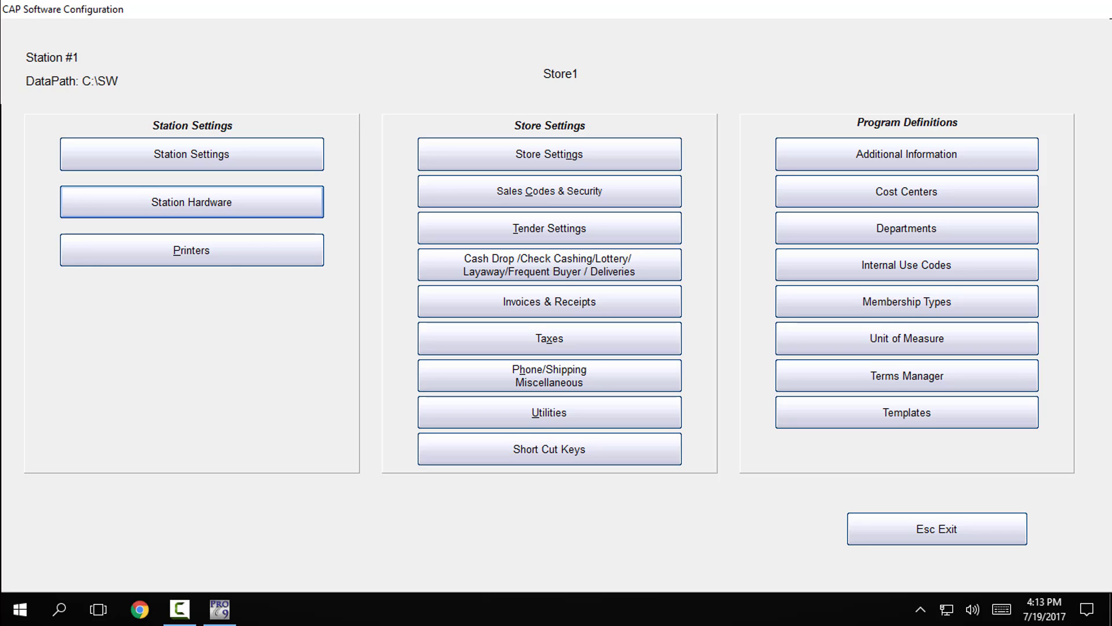
Step: Exit configuration, then pay the $25 Test Item with $50 cash and accept
click(931, 533)
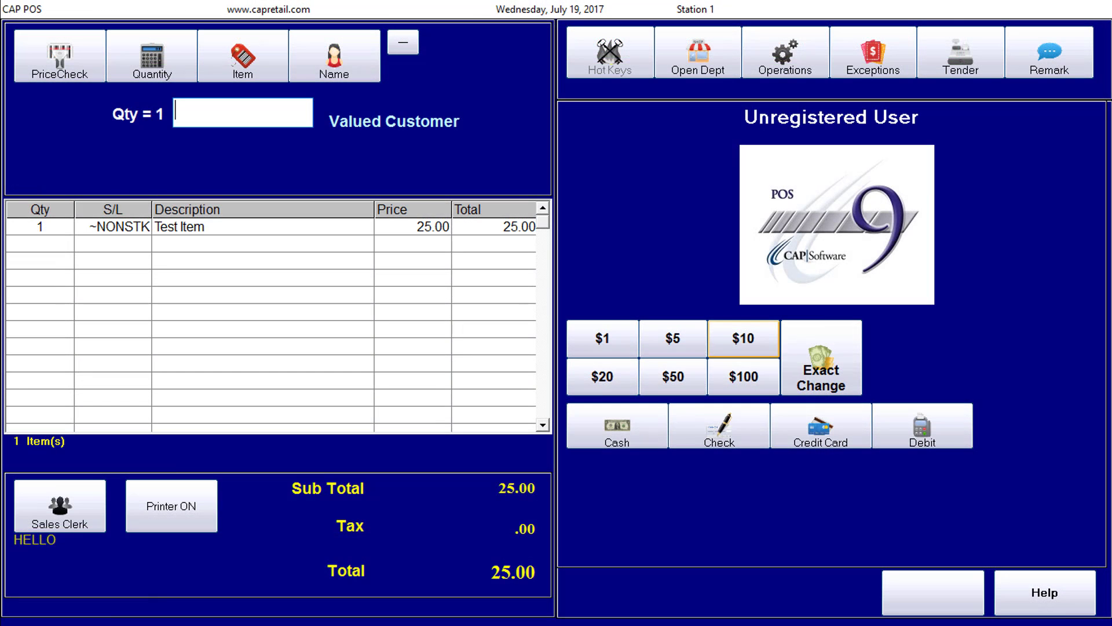
click(686, 374)
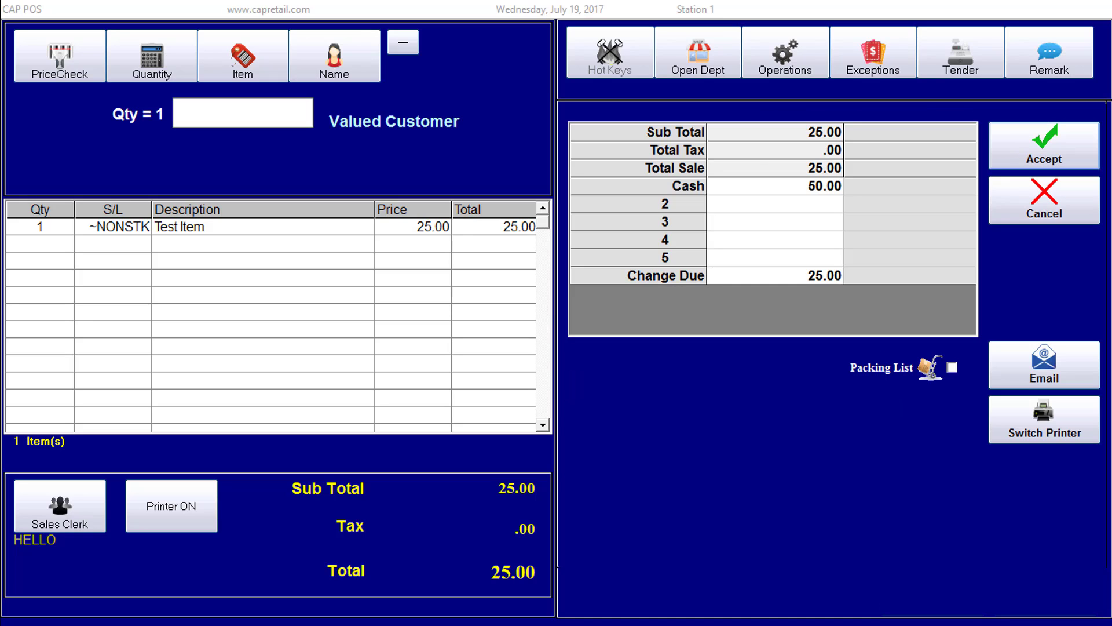
click(1044, 146)
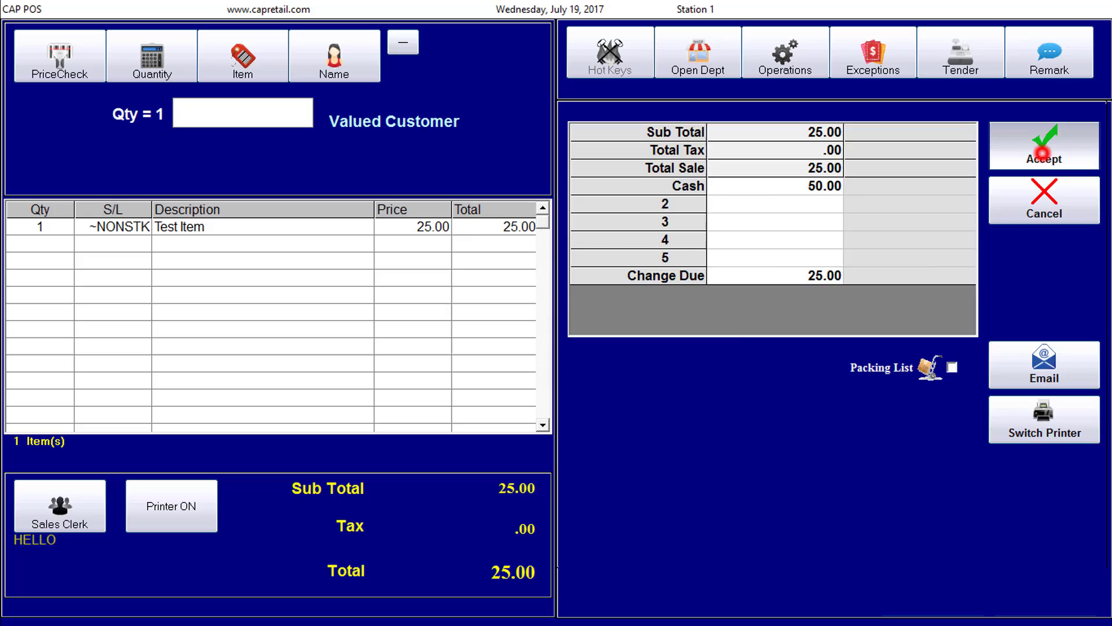